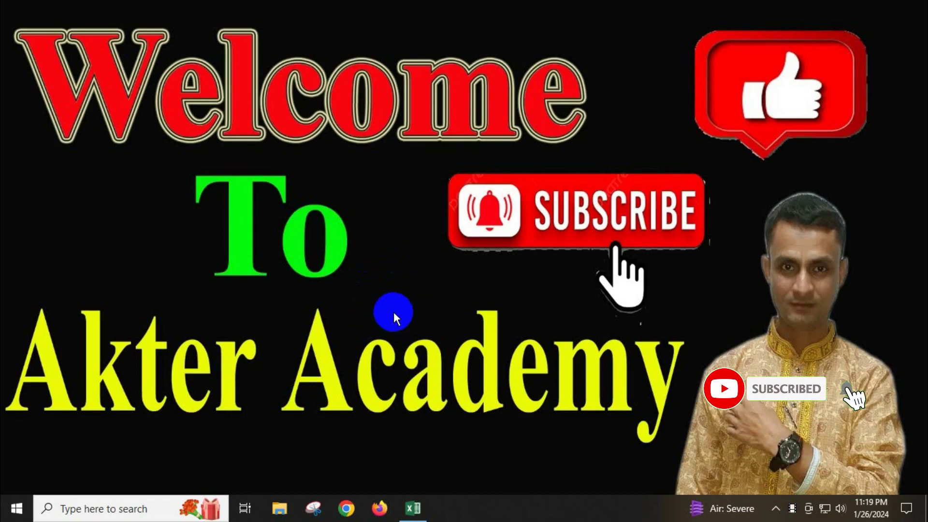
# Restore the Excel top 4 Trikes workbook and view Sheet1, Sheet1 (2) and Sheet1 (3)
pyautogui.click(412, 507)
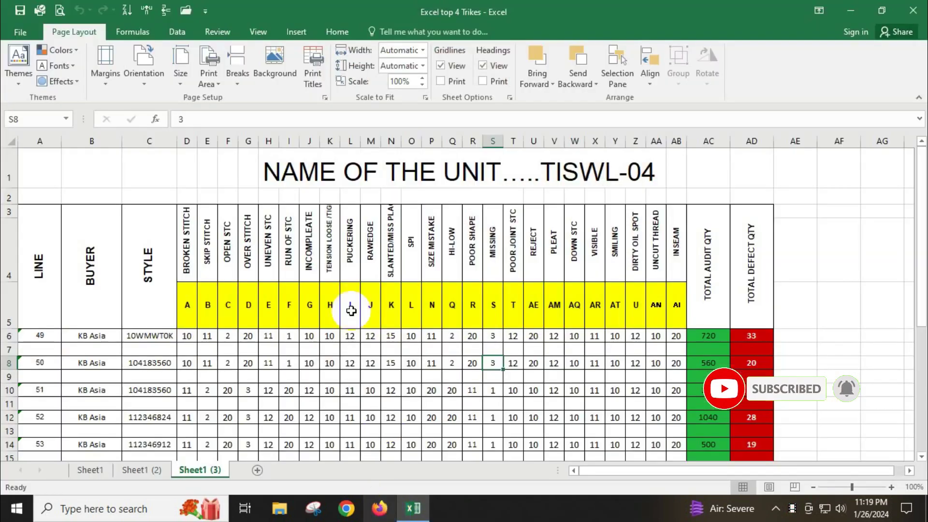
pyautogui.click(370, 417)
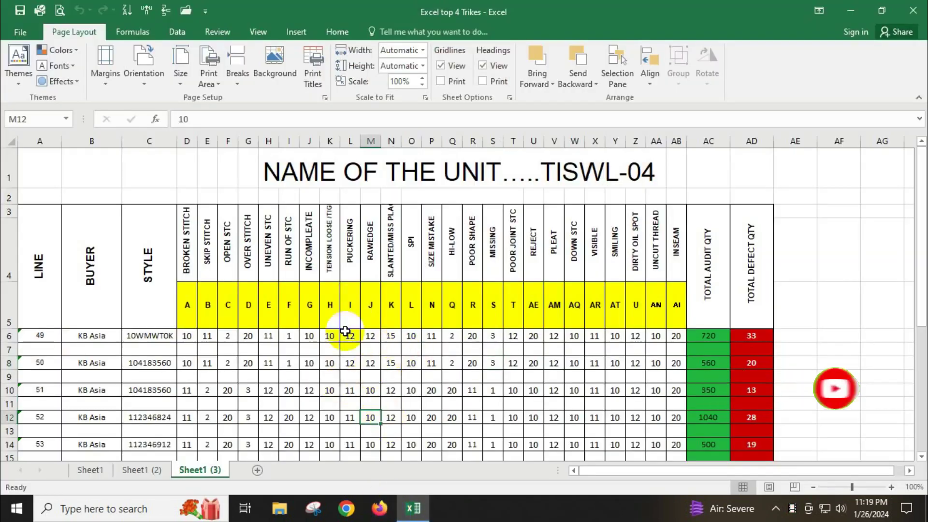
pyautogui.click(96, 473)
pyautogui.click(141, 471)
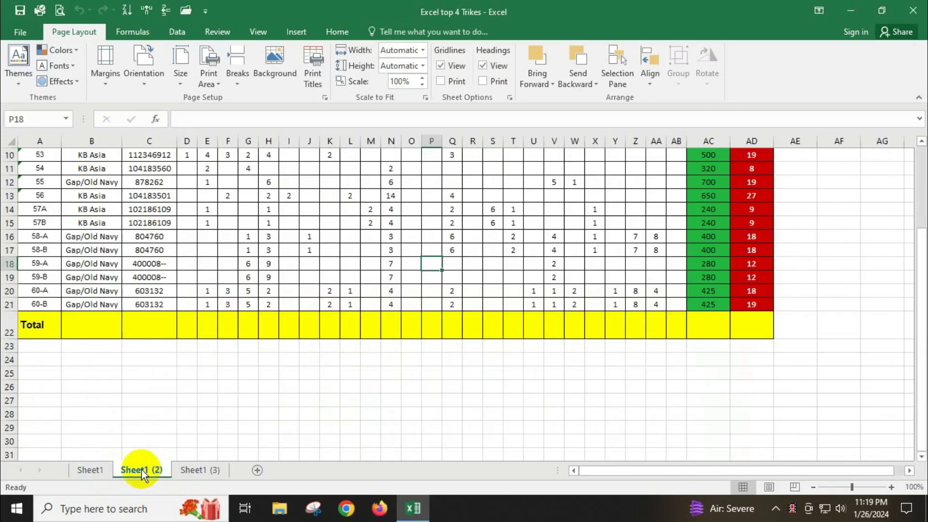
pyautogui.click(198, 474)
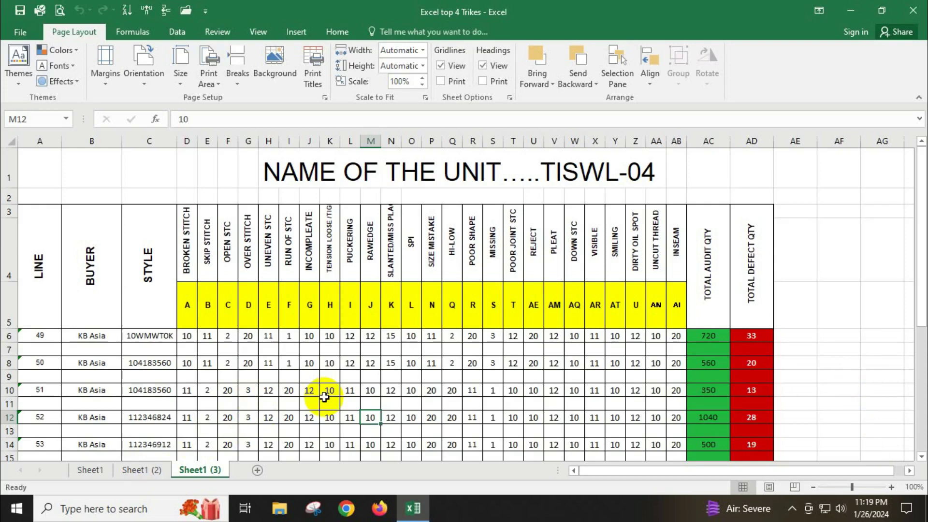
# Compare Sheet1 (2) against Sheet1 (3) twice more, ending on Sheet1 (3)
pyautogui.click(132, 471)
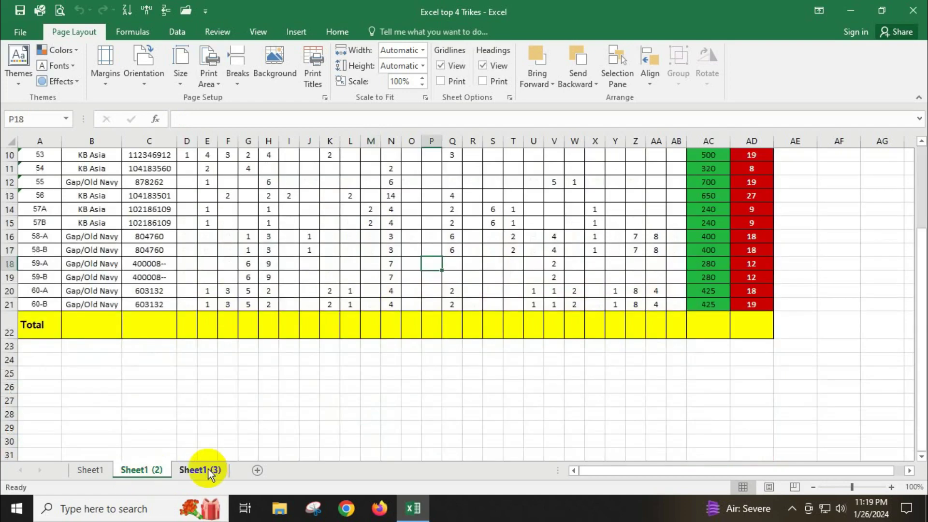
pyautogui.click(198, 469)
pyautogui.click(133, 471)
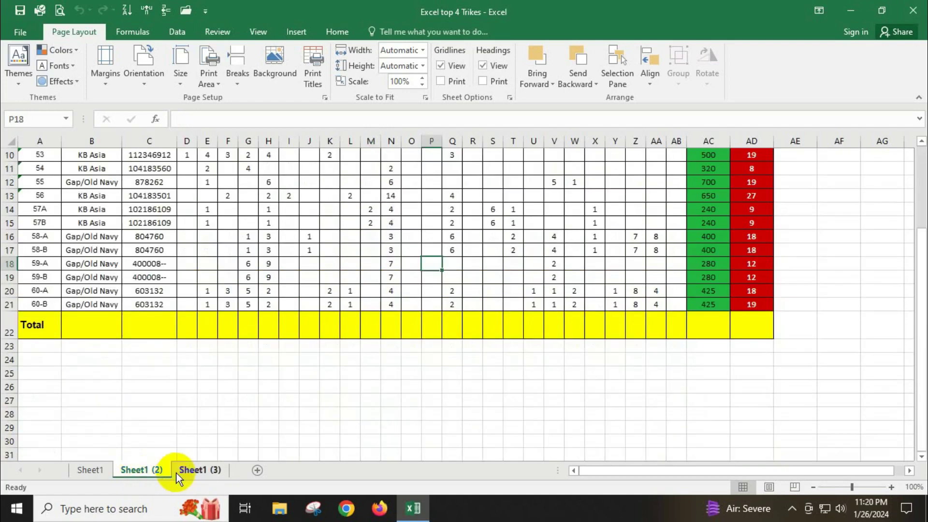
pyautogui.click(191, 469)
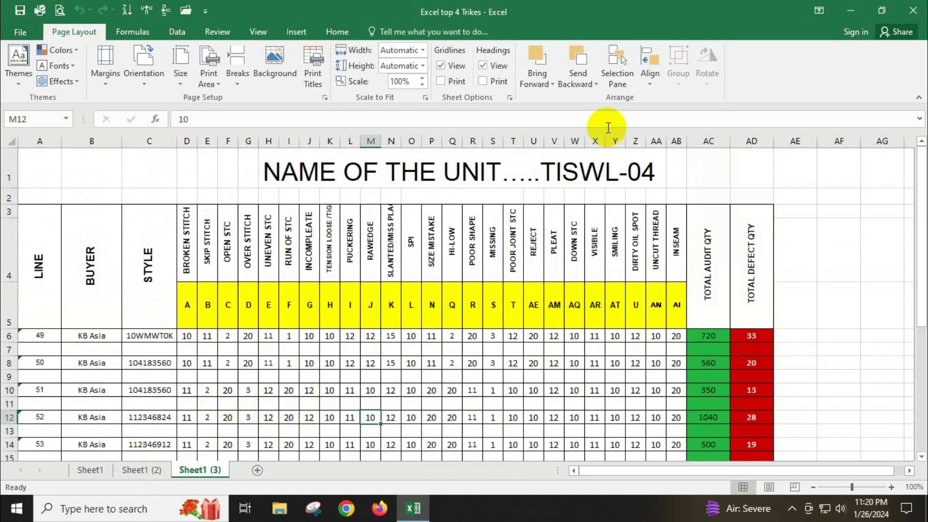
pyautogui.click(846, 2)
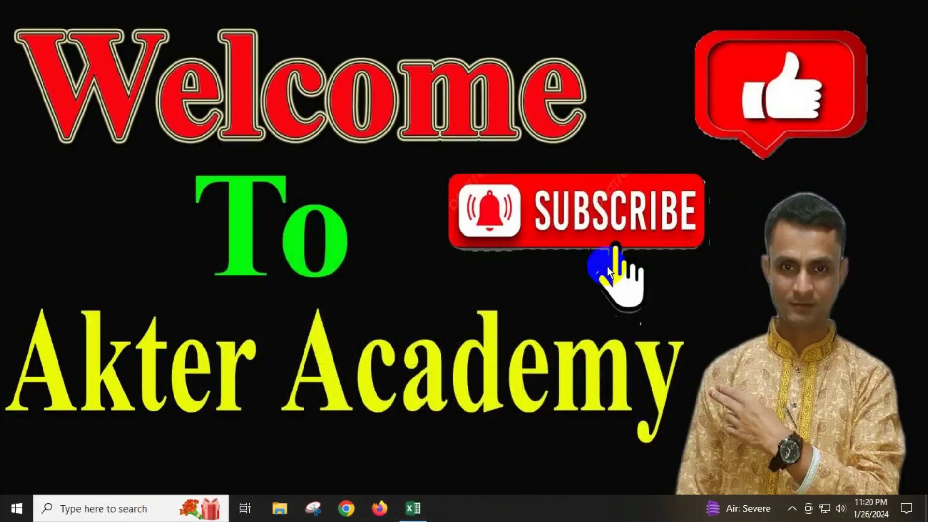
pyautogui.click(412, 508)
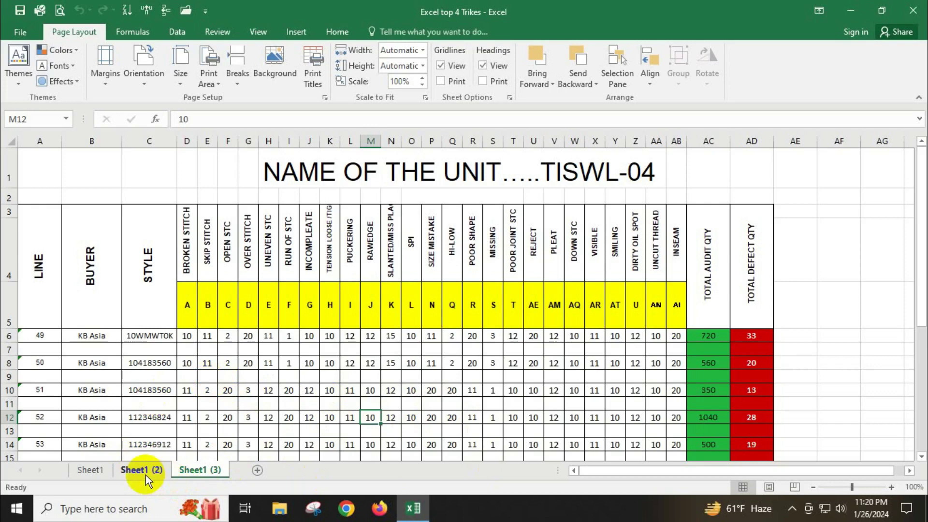
# Delete the Sheet1 (3) tab and confirm its permanent removal
pyautogui.rightClick(197, 471)
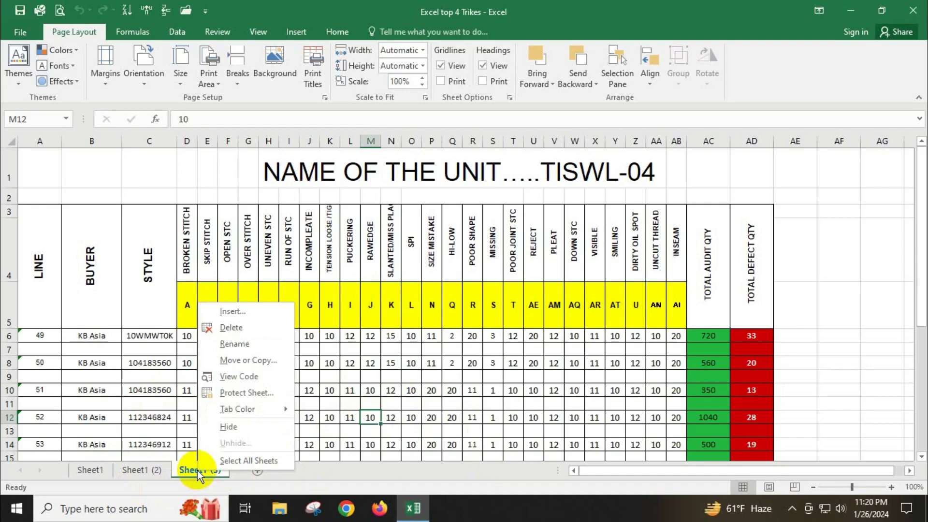
pyautogui.click(234, 333)
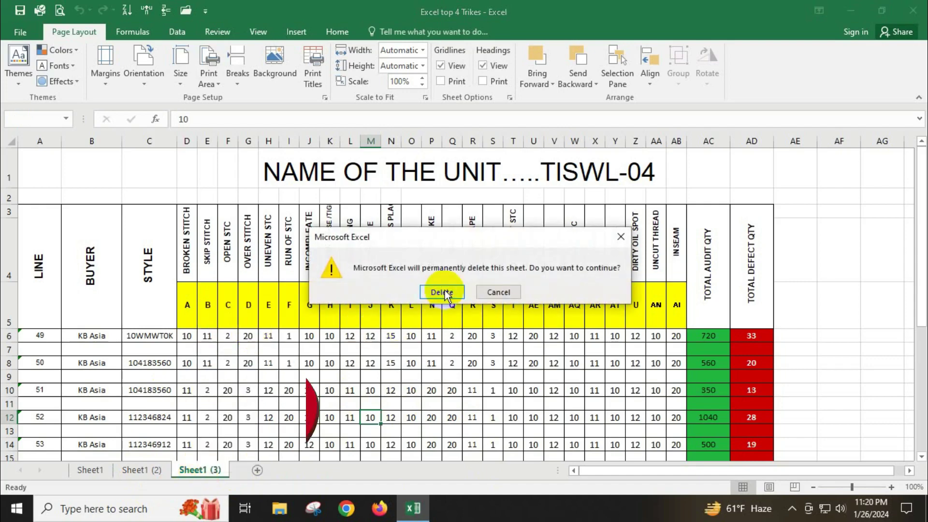
pyautogui.click(441, 292)
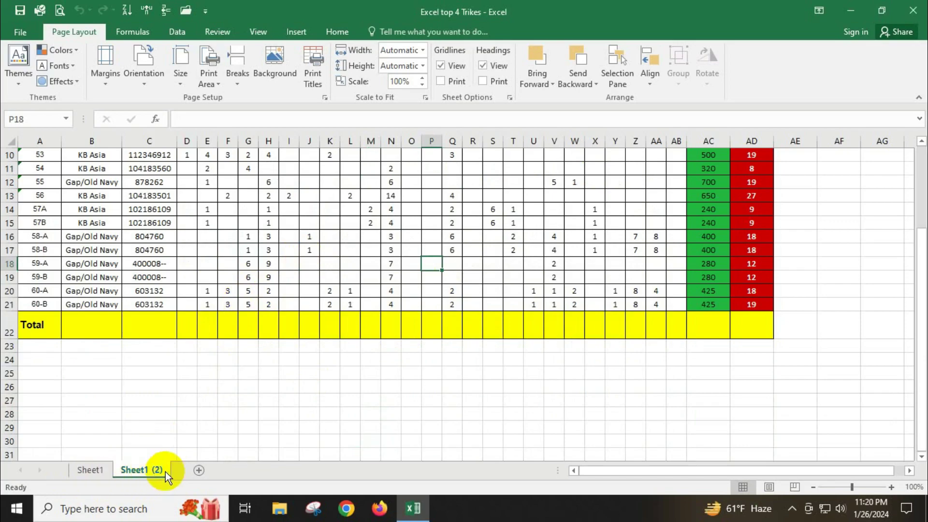
# Return to the top of Sheet1 (2) and close the Excel top 4 Trikes window
pyautogui.scroll(2, 315, 303)
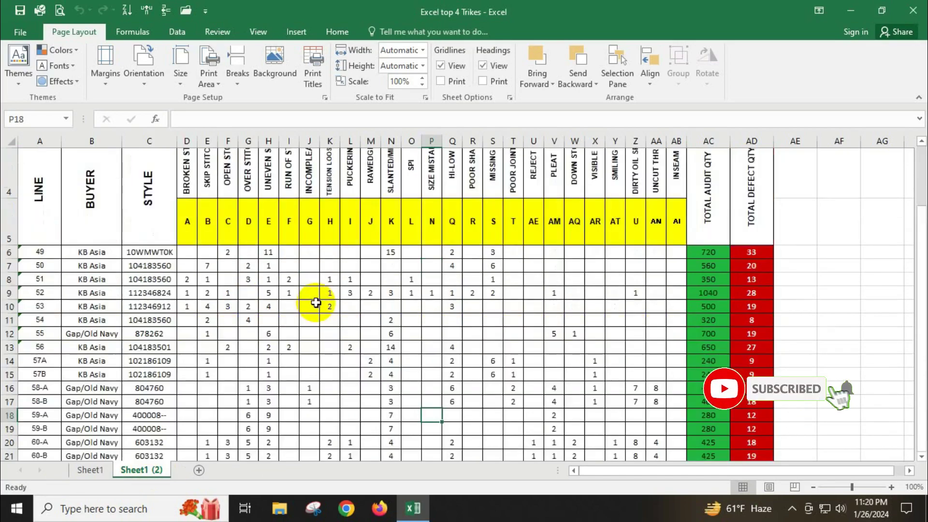
pyautogui.scroll(1, 315, 303)
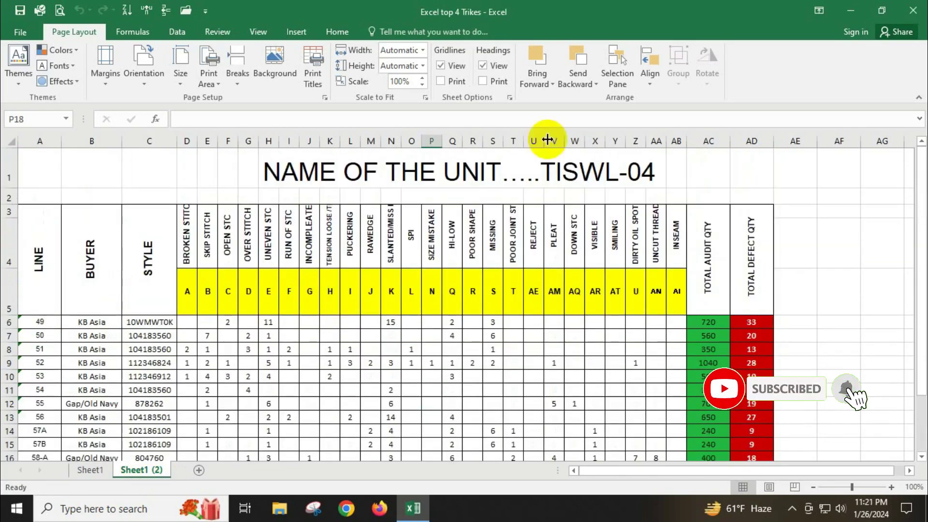
pyautogui.click(915, 15)
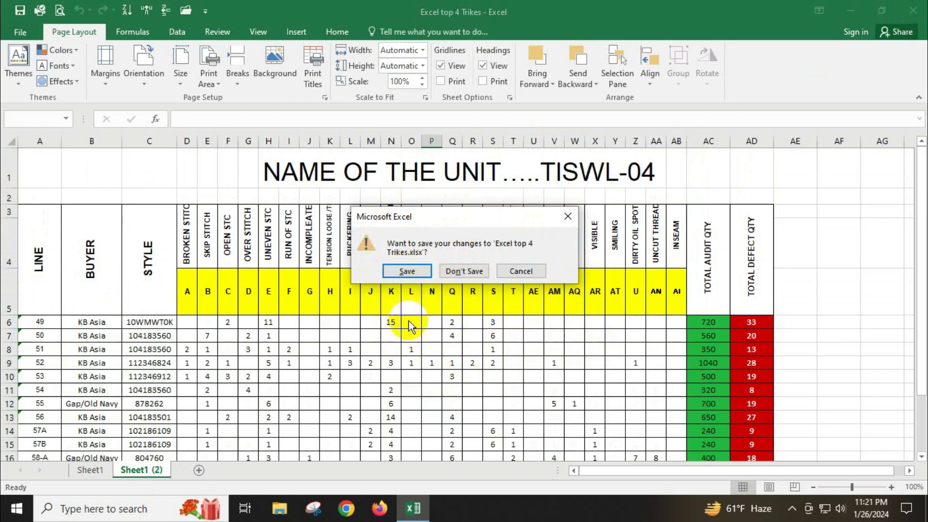
# Close Excel with Don't Save, then turn on Show desktop icons from the desktop's View menu
pyautogui.click(462, 272)
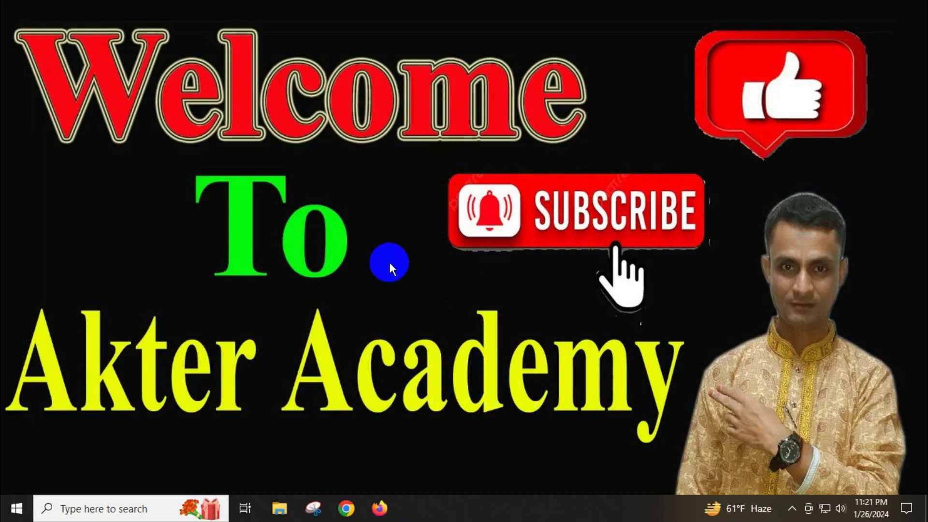
pyautogui.rightClick(390, 261)
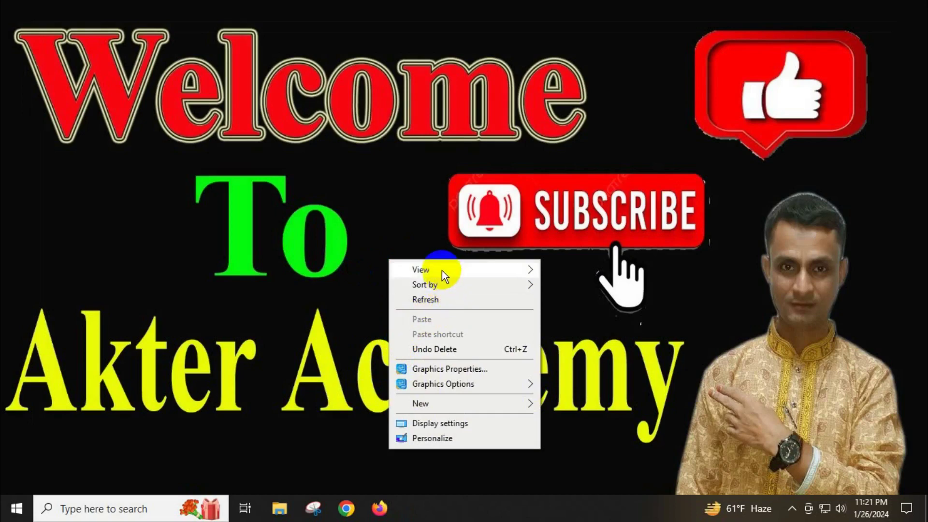
pyautogui.moveTo(427, 270)
pyautogui.click(595, 354)
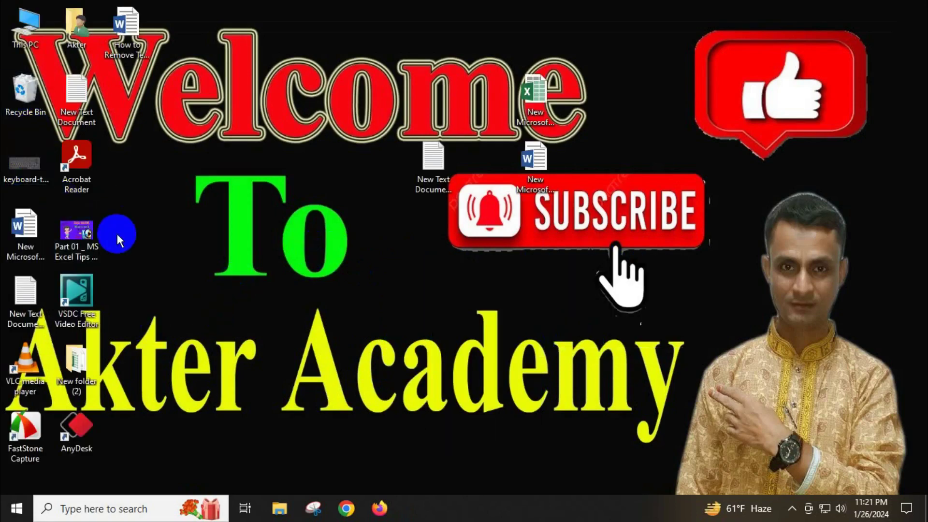
# Open Excel top 4 Trikes from New folder (2) > New folder (5) on the desktop
pyautogui.doubleClick(74, 375)
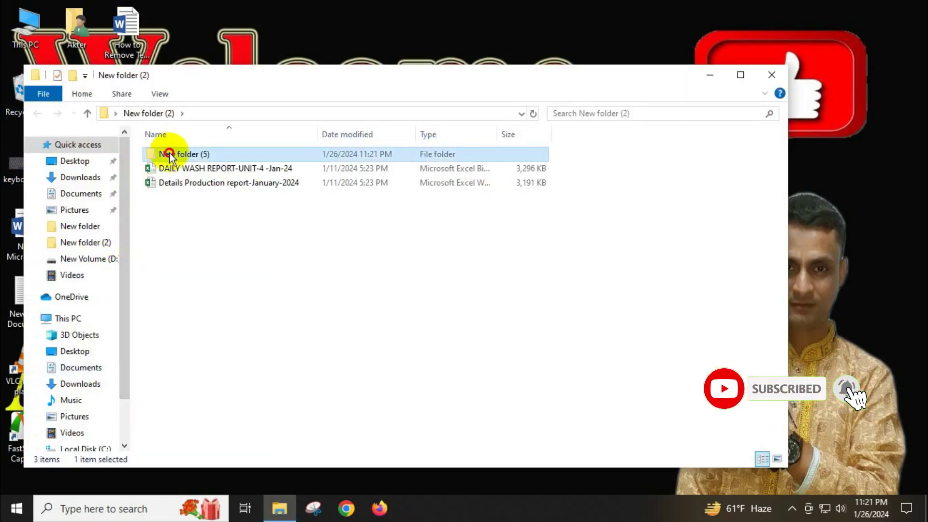
pyautogui.doubleClick(170, 154)
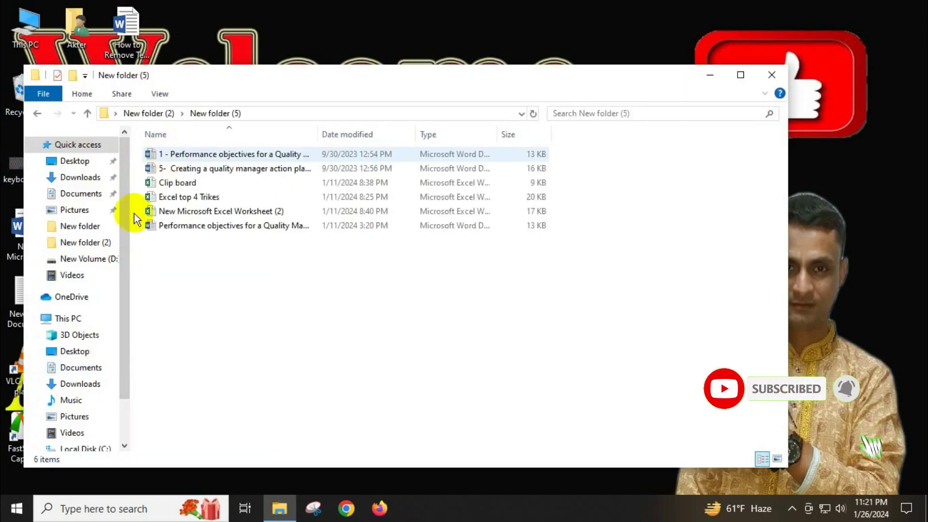
pyautogui.doubleClick(190, 199)
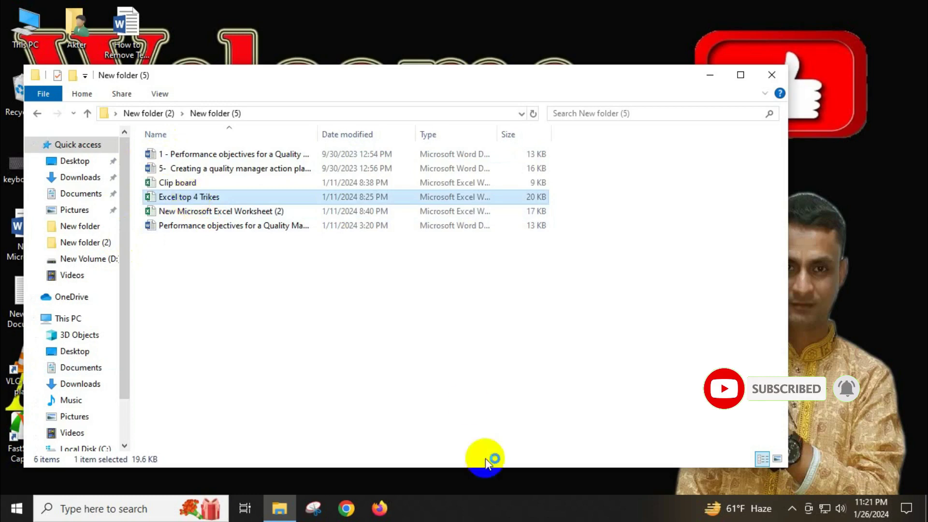